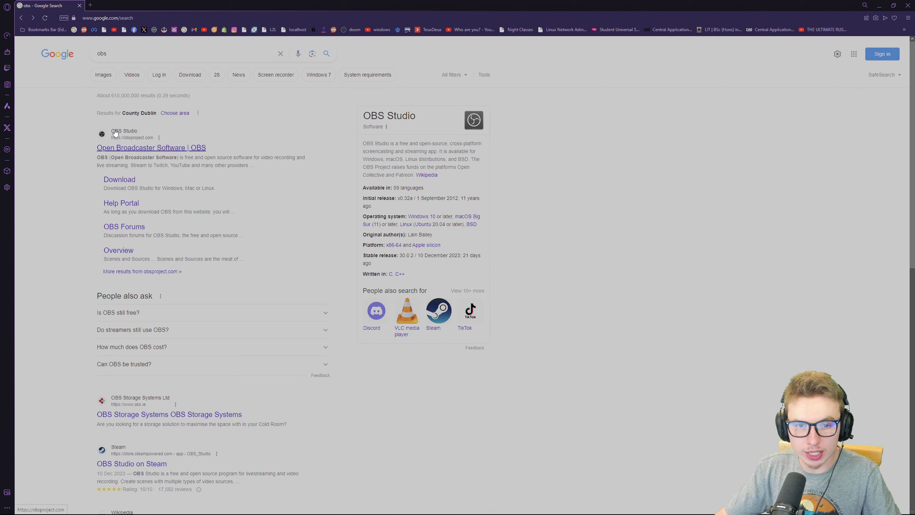
# Step: Open the OBS Studio download page and compare the macOS, Linux and Windows releases, ending on Windows
pyautogui.click(129, 182)
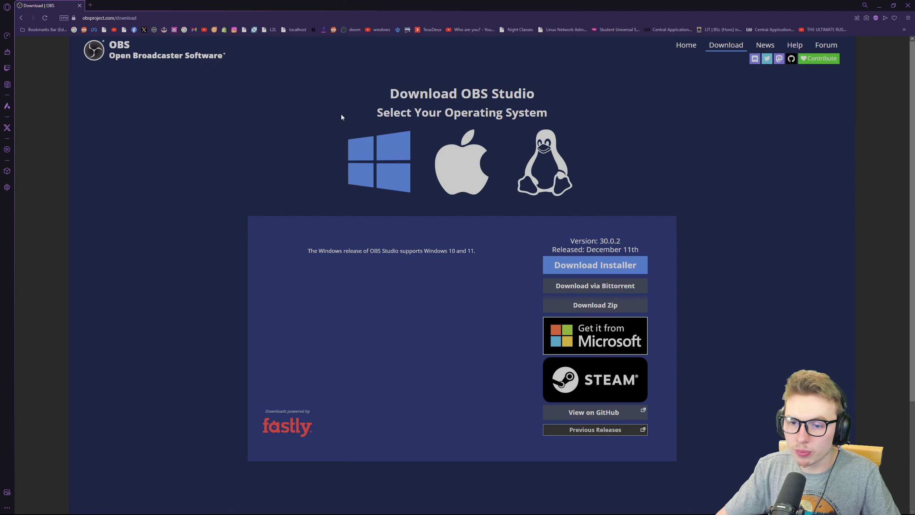
pyautogui.click(462, 166)
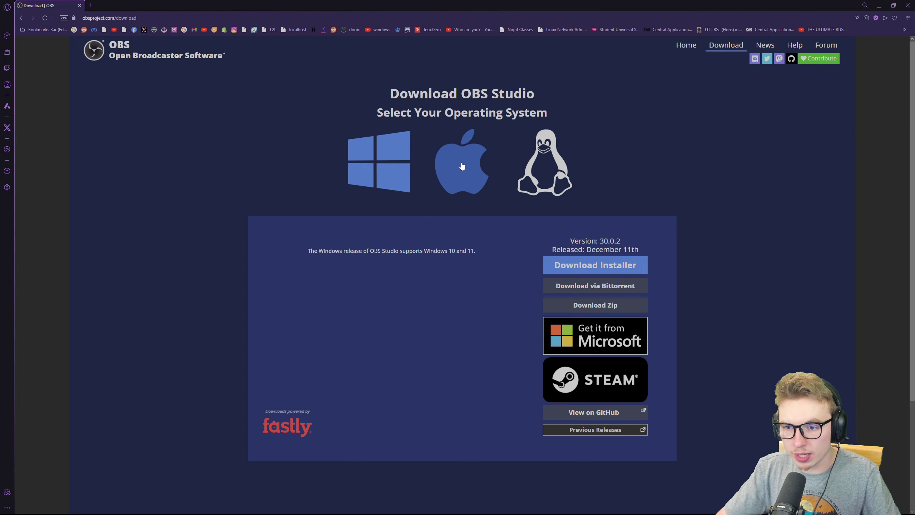
pyautogui.click(555, 155)
pyautogui.click(369, 161)
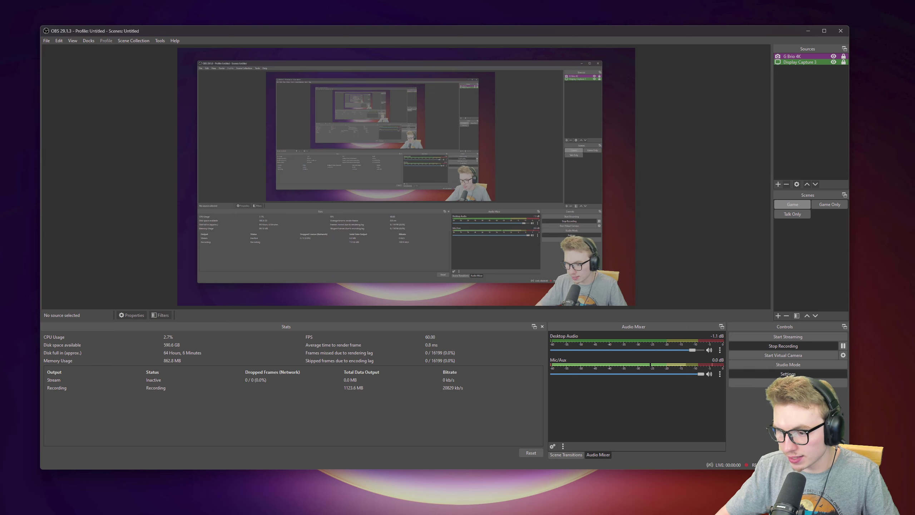
# Step: Show the Video settings with 2560x1440 base and output resolution at 60 FPS
pyautogui.click(788, 374)
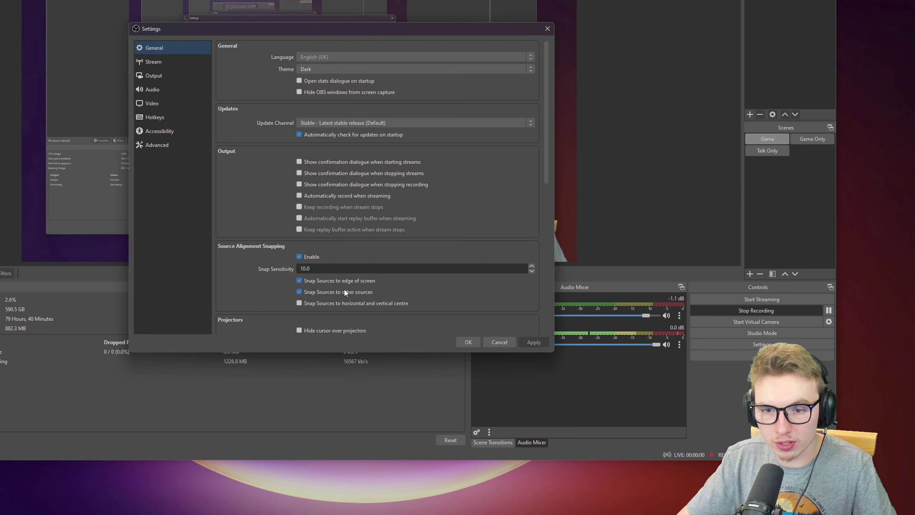
pyautogui.click(156, 103)
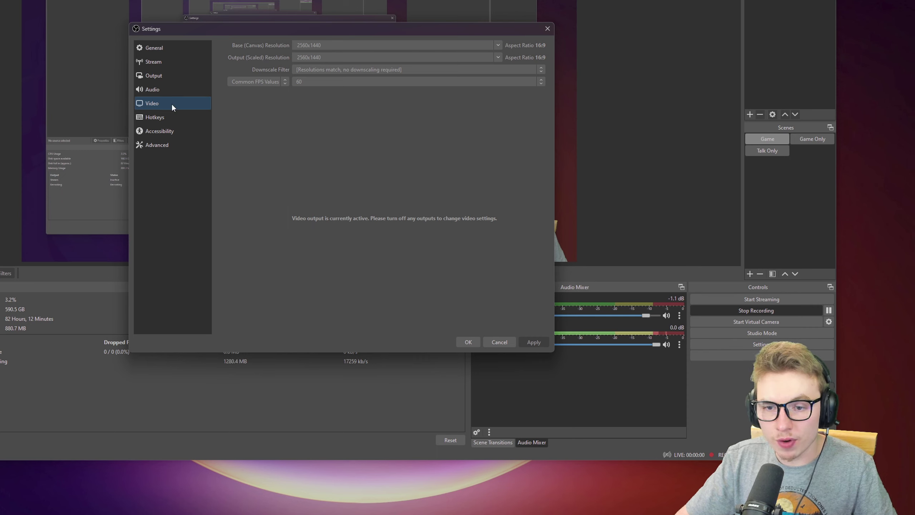
# Step: Show the Advanced settings and leave Process Priority set to High
pyautogui.click(163, 143)
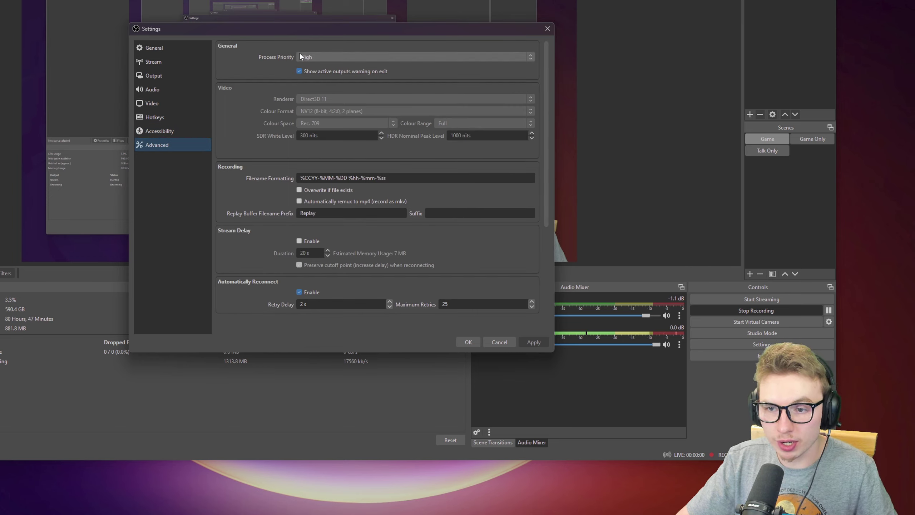
pyautogui.click(310, 56)
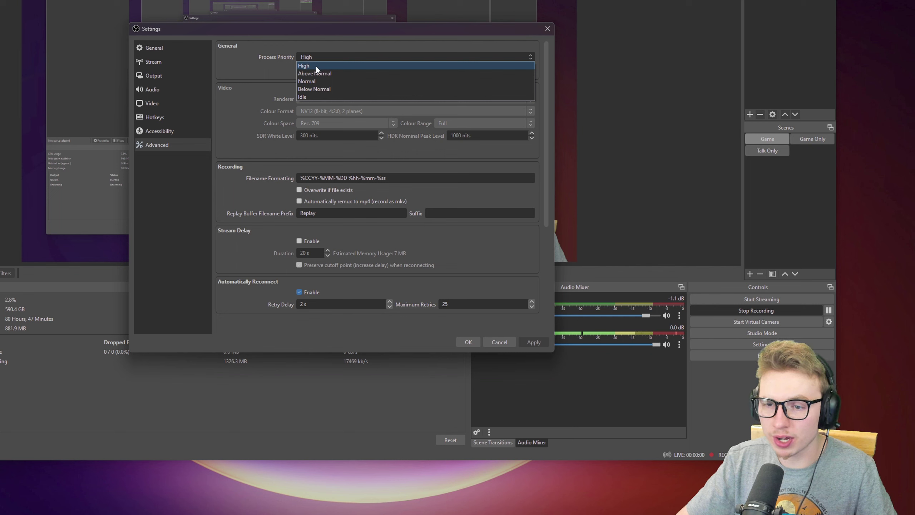
pyautogui.click(533, 343)
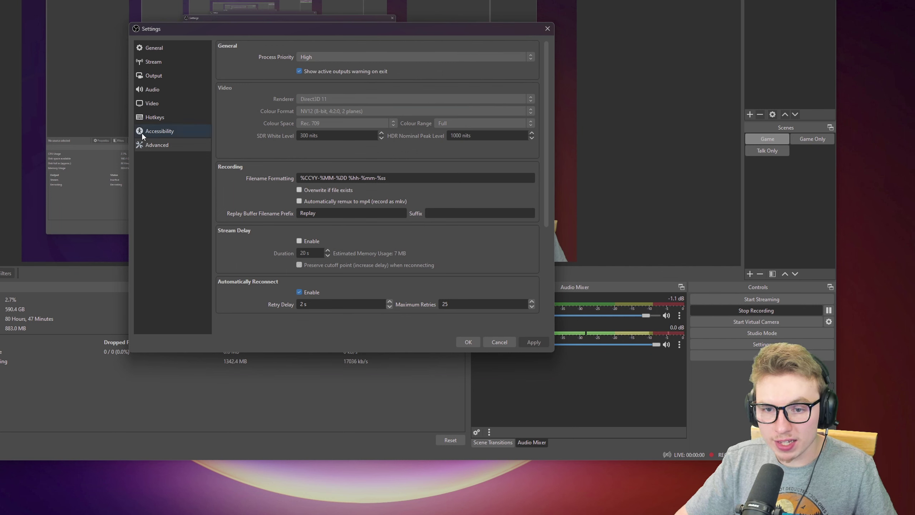
# Step: Check the Audio settings, keeping Desktop Audio on Realtek speakers and Mic/Auxiliary on Broadcast Stream Mix
pyautogui.click(155, 89)
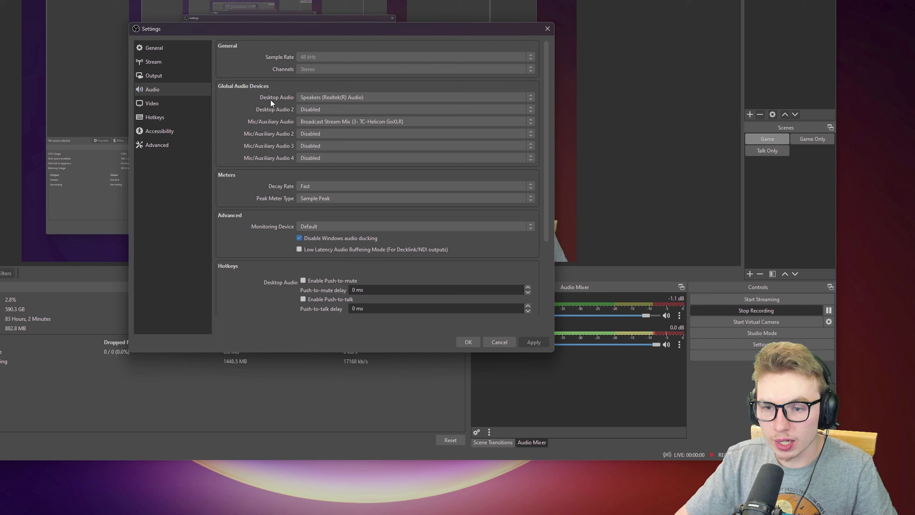
pyautogui.click(325, 98)
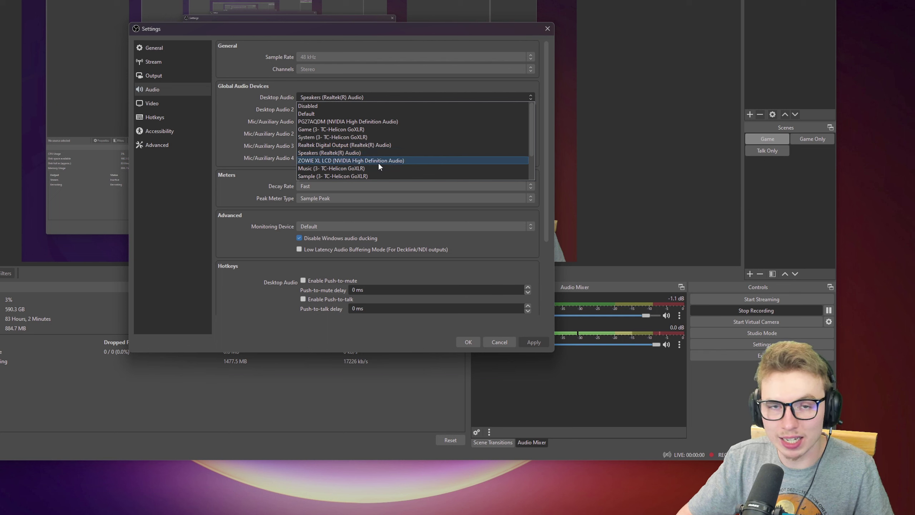
pyautogui.click(262, 122)
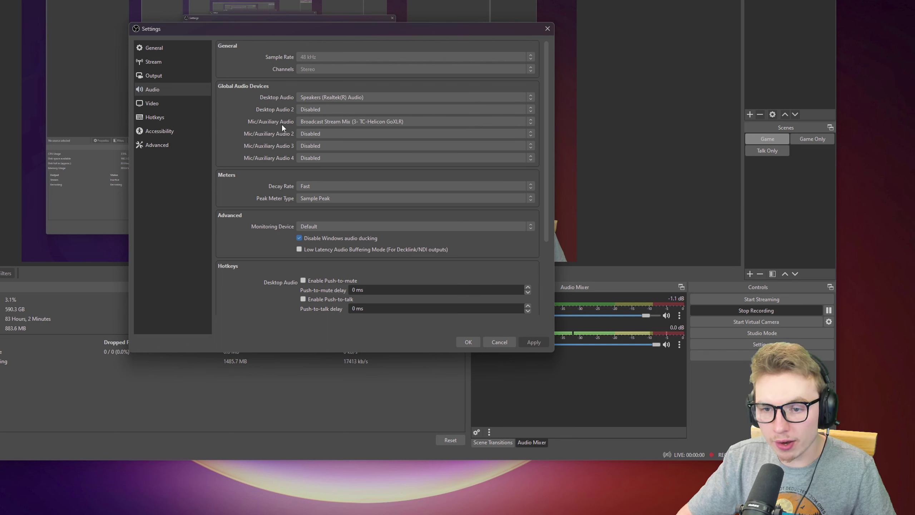
pyautogui.click(332, 123)
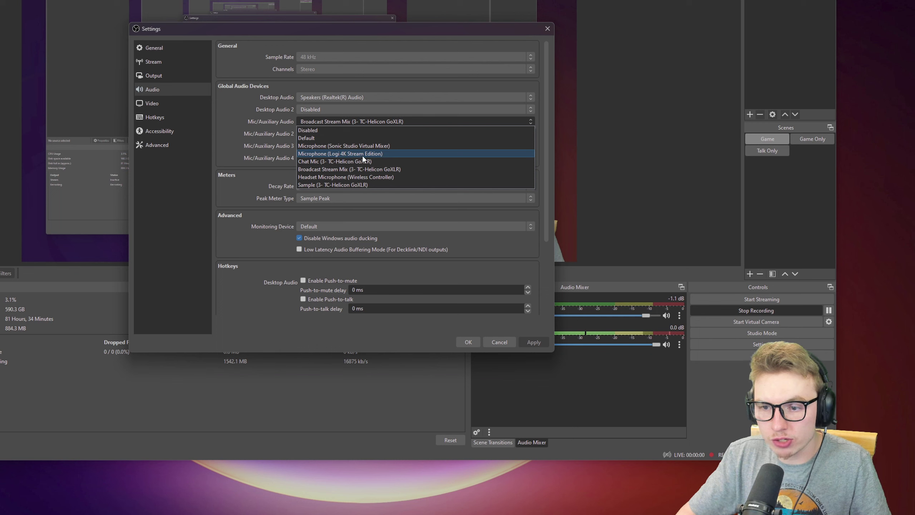
pyautogui.click(334, 126)
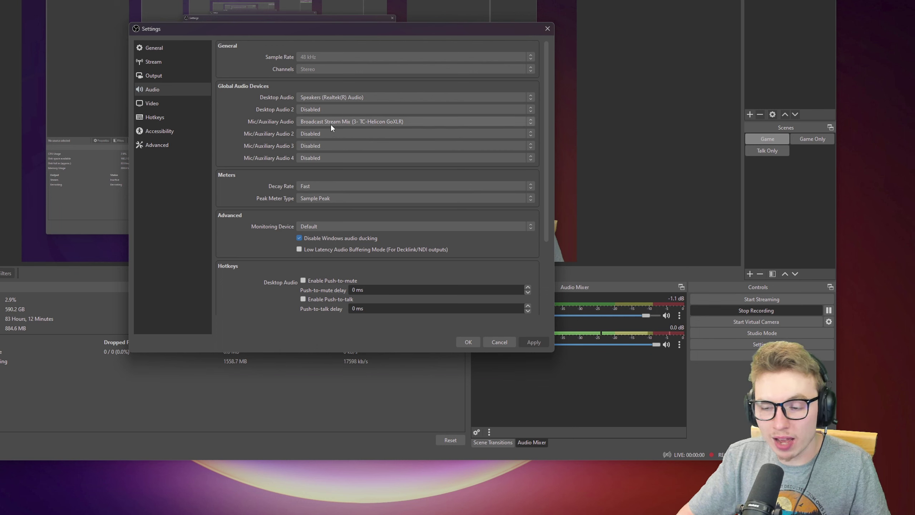
pyautogui.click(161, 89)
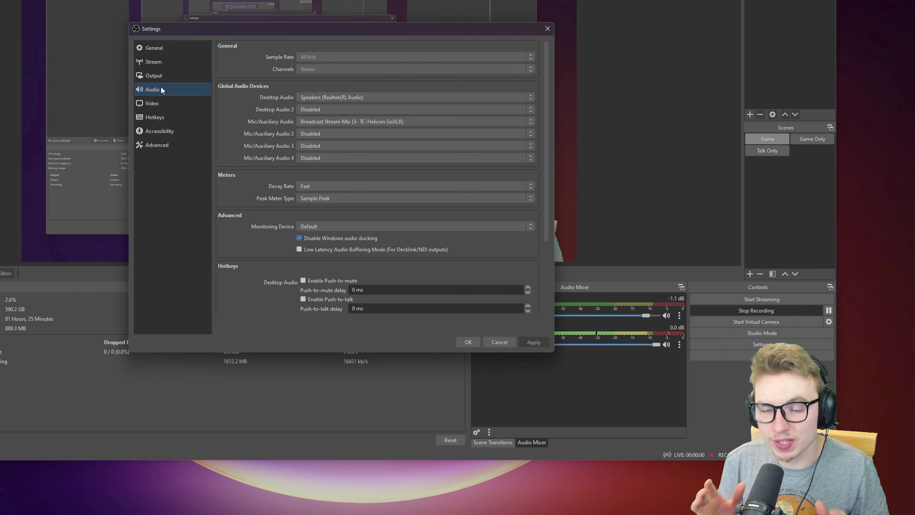
# Step: Review the Output Recording settings: MPEG-4, NVIDIA NVENC H.264, VBR 70000 Kbps, P7 preset
pyautogui.click(155, 78)
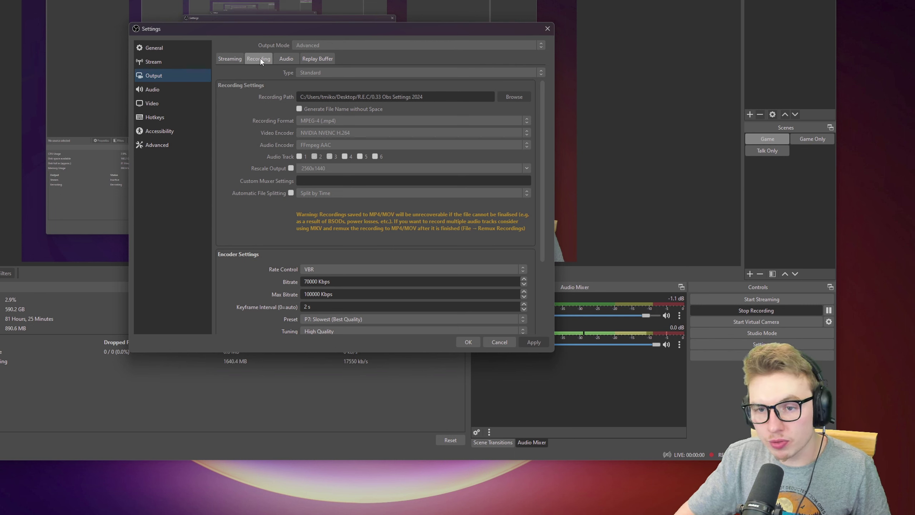
pyautogui.scroll(-2, 349, 159)
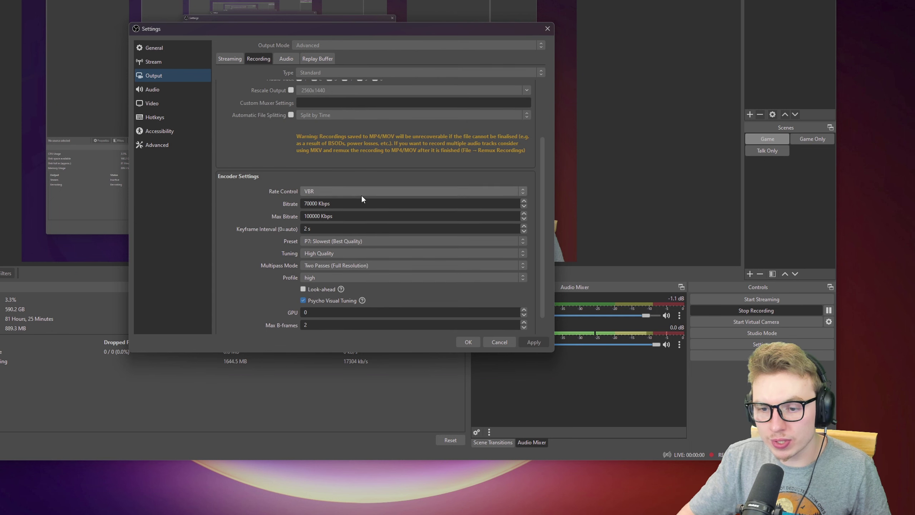
pyautogui.scroll(2, 302, 174)
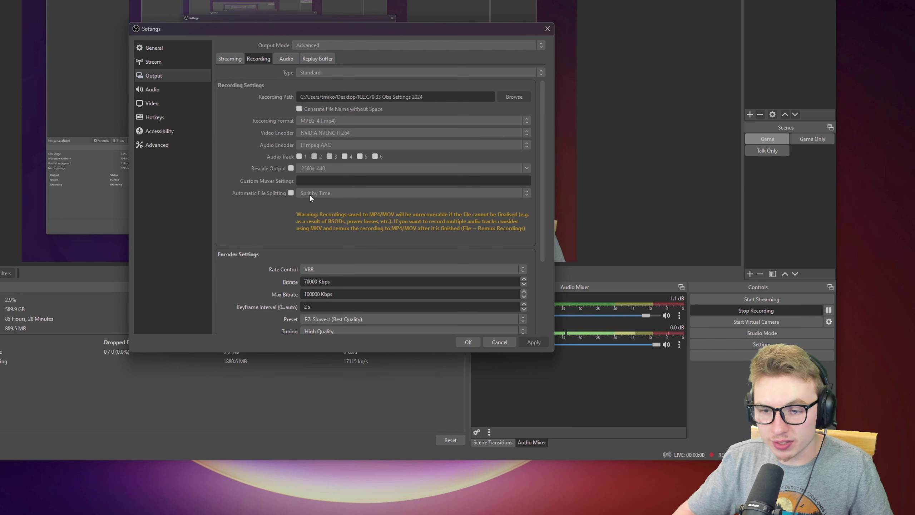
# Step: Set the recording Keyframe Interval to 2 s and keep Max B-frames at 2
pyautogui.scroll(-3, 309, 193)
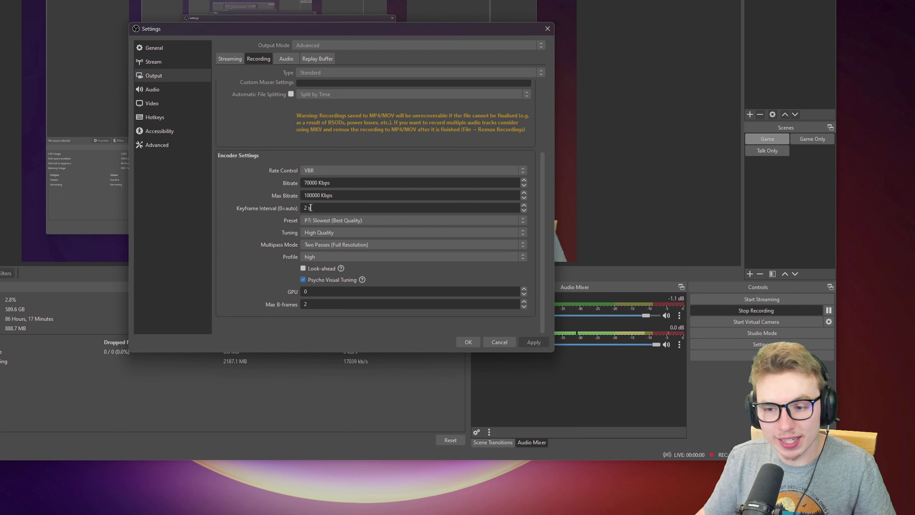
pyautogui.moveTo(311, 208); pyautogui.dragTo(307, 208)
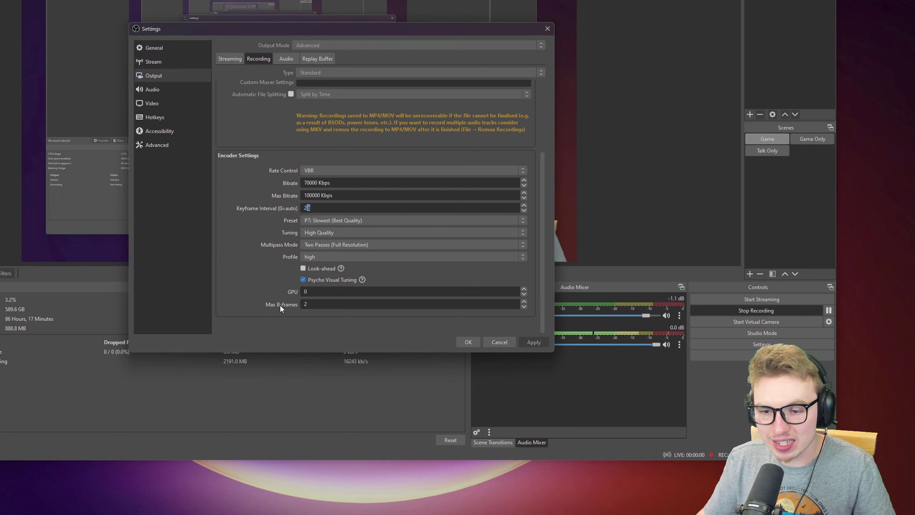
pyautogui.doubleClick(304, 305)
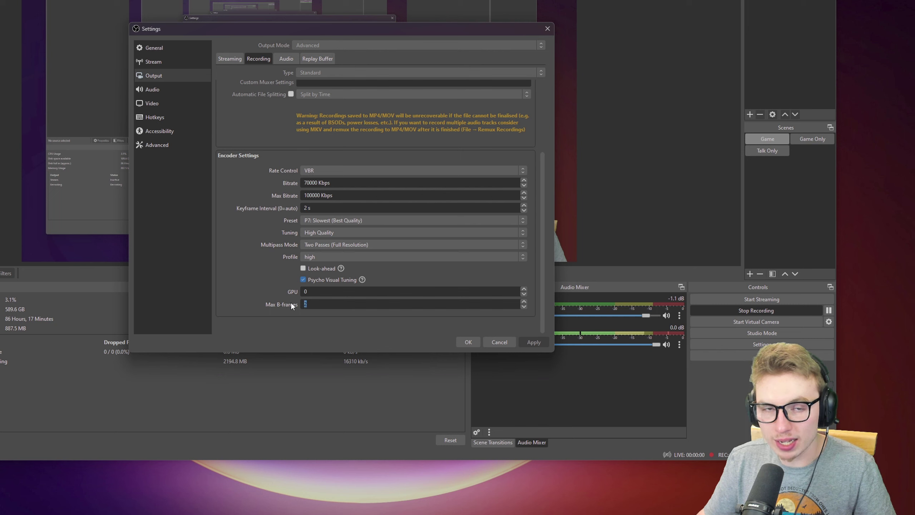
pyautogui.click(247, 262)
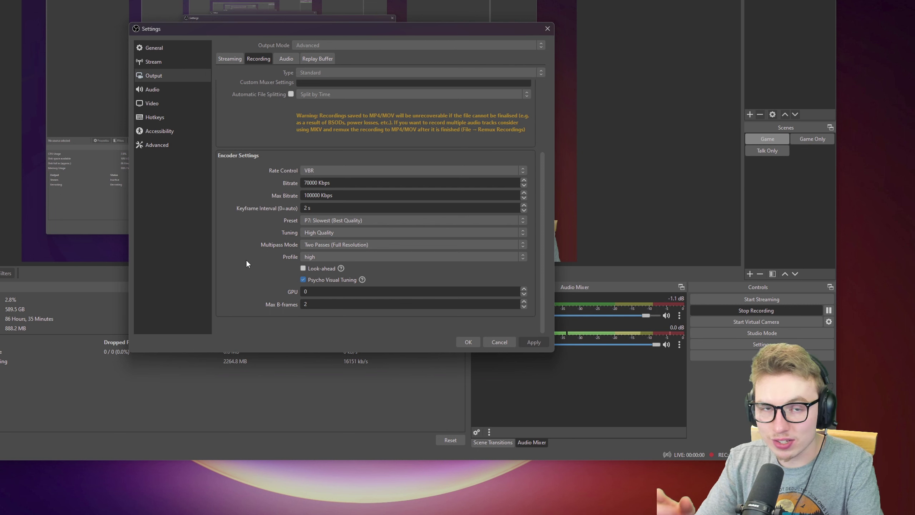
pyautogui.click(522, 219)
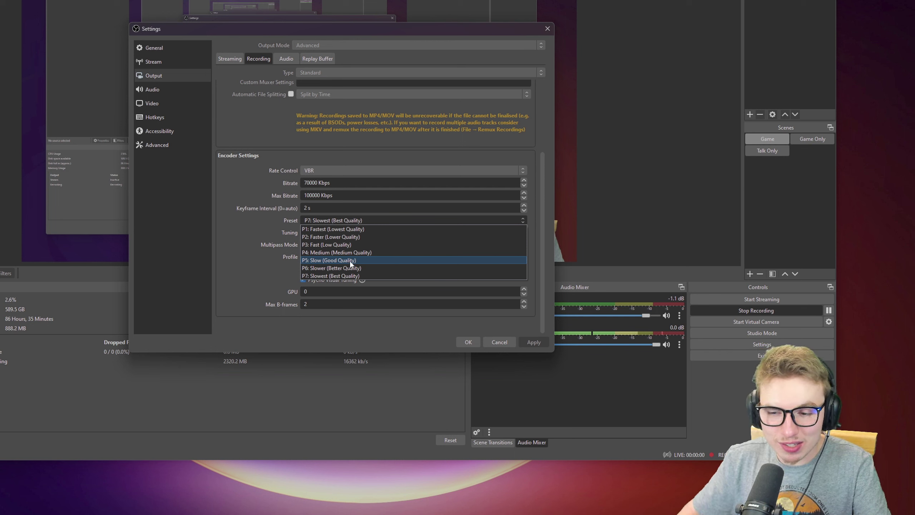
pyautogui.click(305, 276)
pyautogui.click(314, 233)
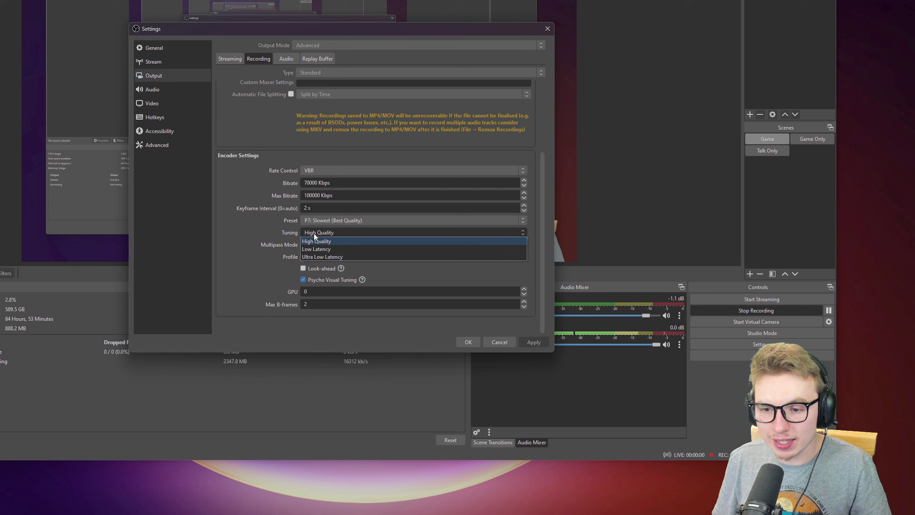
pyautogui.click(314, 233)
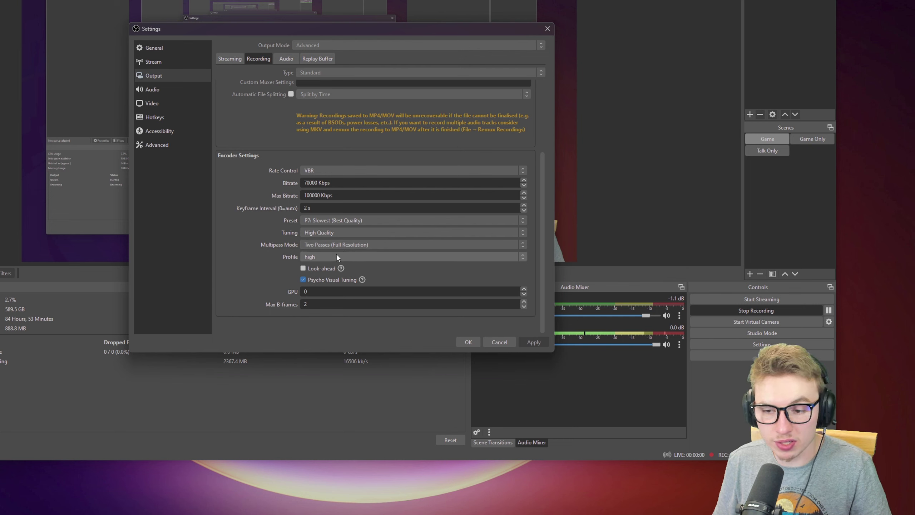
pyautogui.click(317, 254)
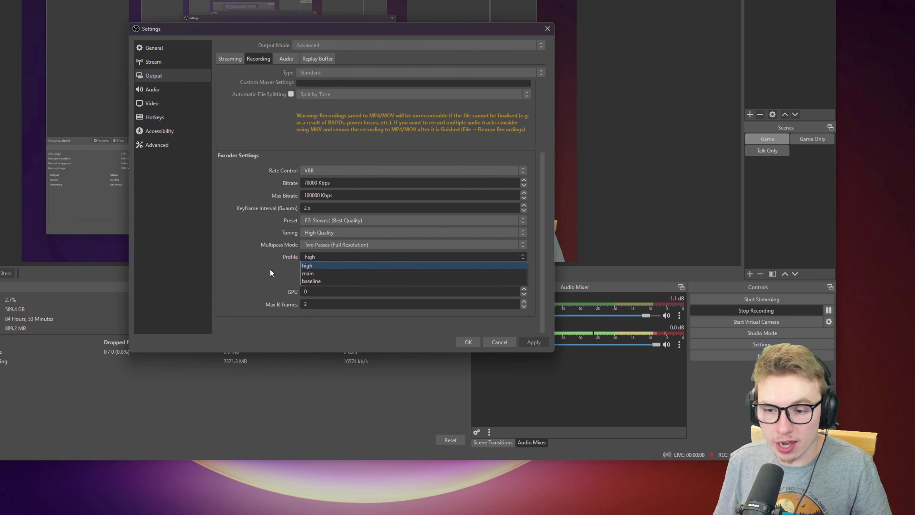
pyautogui.click(311, 265)
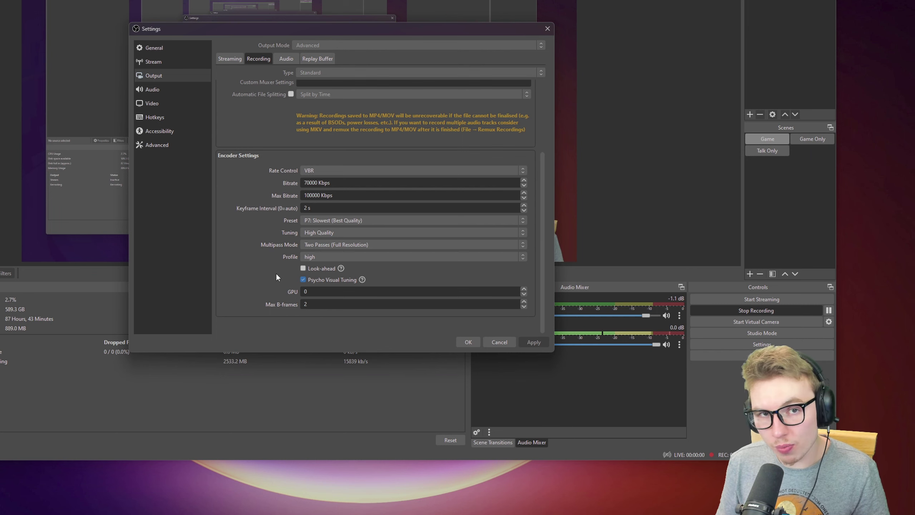
# Step: Check the audio track bitrates, then apply the settings with OK and close Settings
pyautogui.click(291, 58)
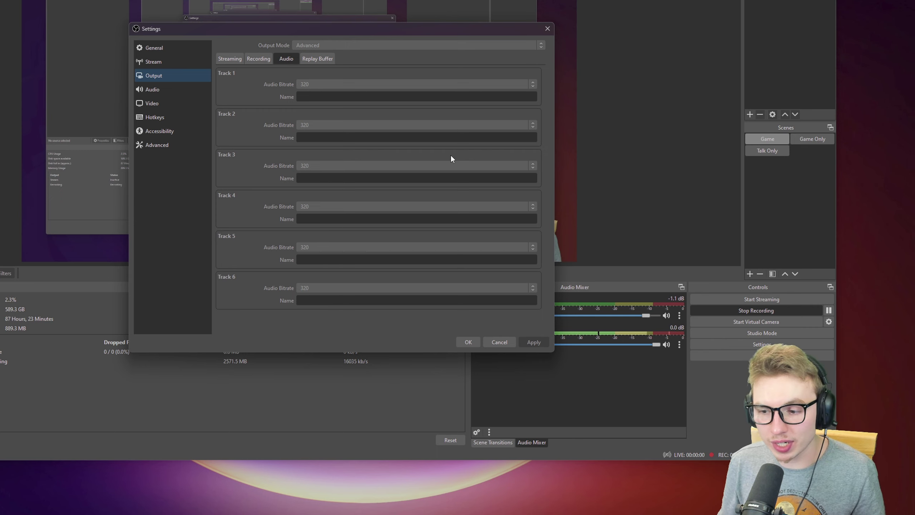
pyautogui.click(468, 342)
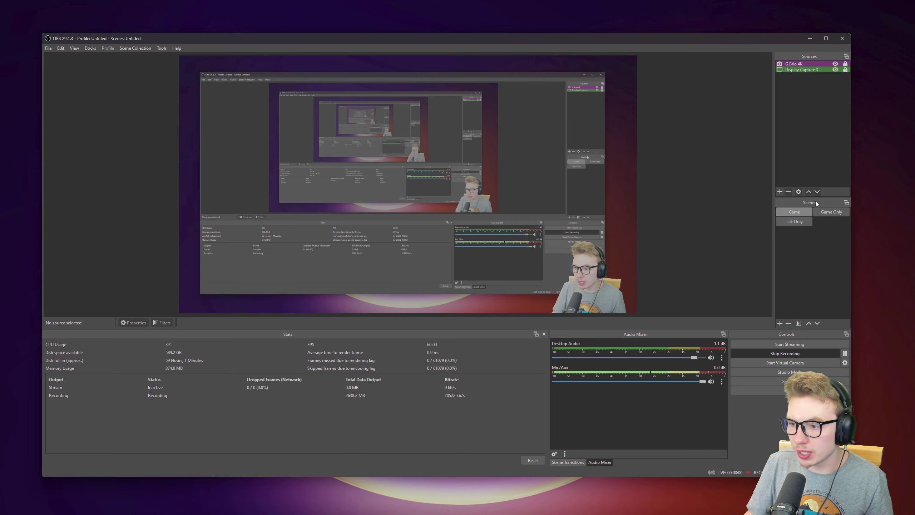
pyautogui.moveTo(815, 201); pyautogui.dragTo(788, 283)
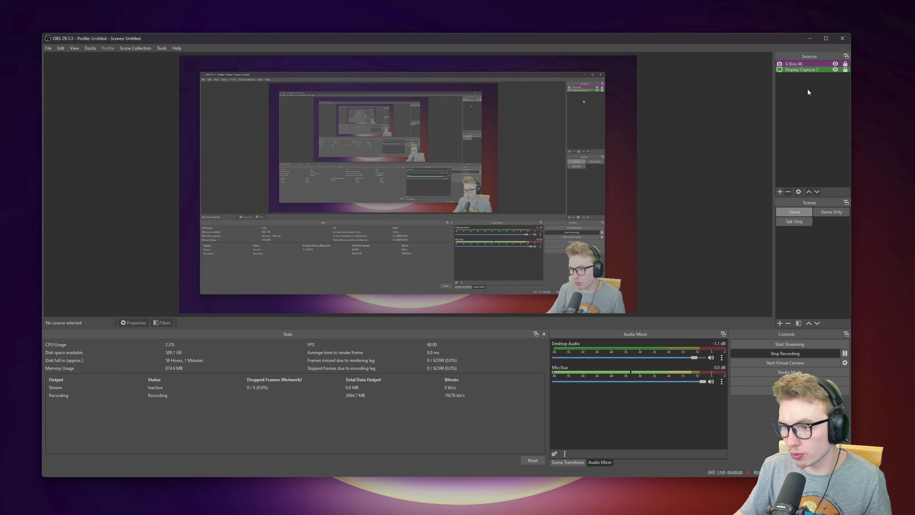
pyautogui.rightClick(790, 124)
pyautogui.moveTo(808, 126)
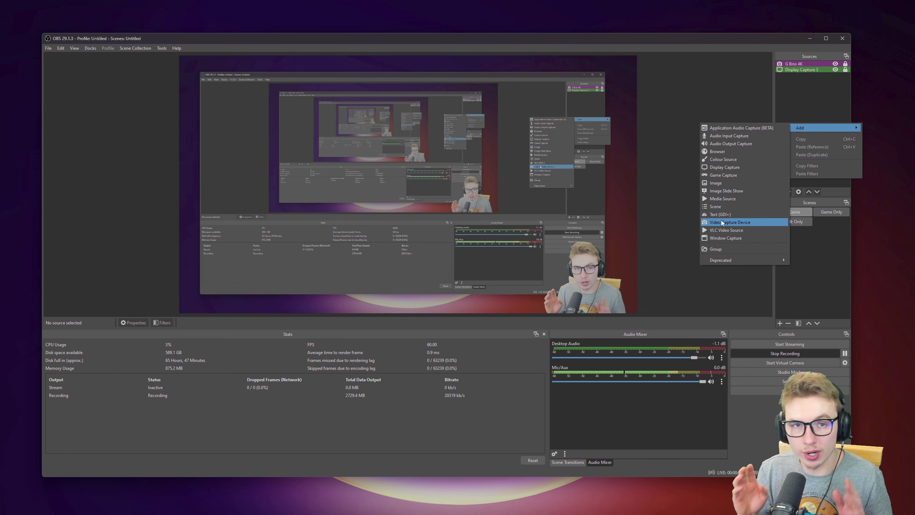
pyautogui.click(813, 205)
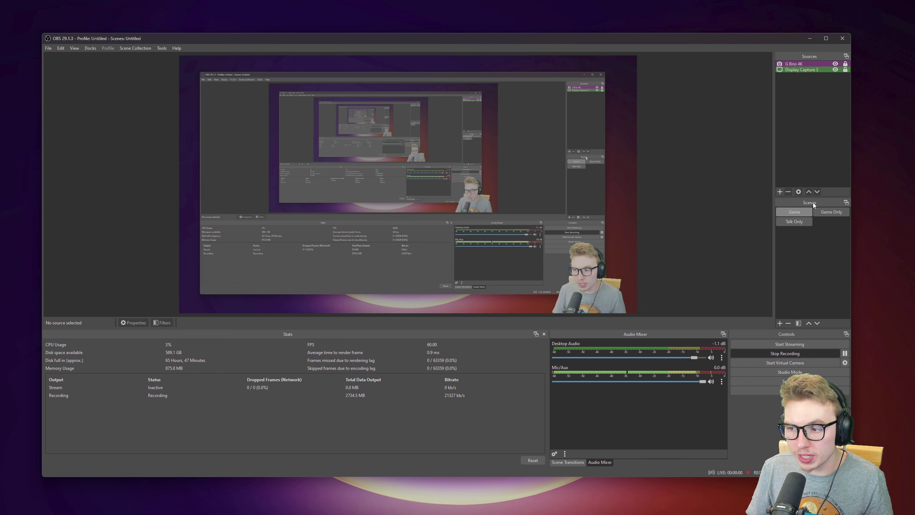
# Step: Open and dismiss the Game scene's context menu, then cycle through Game Only, Game and Talk Only
pyautogui.rightClick(791, 211)
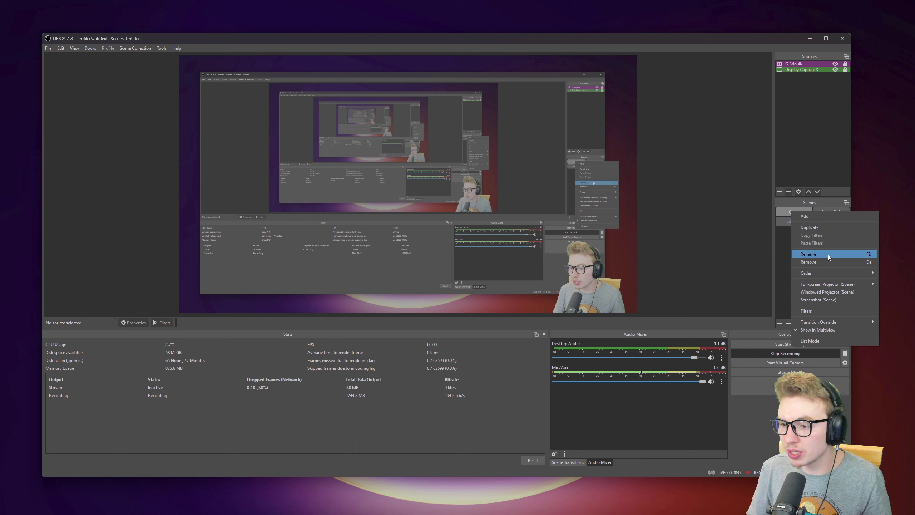
pyautogui.click(785, 215)
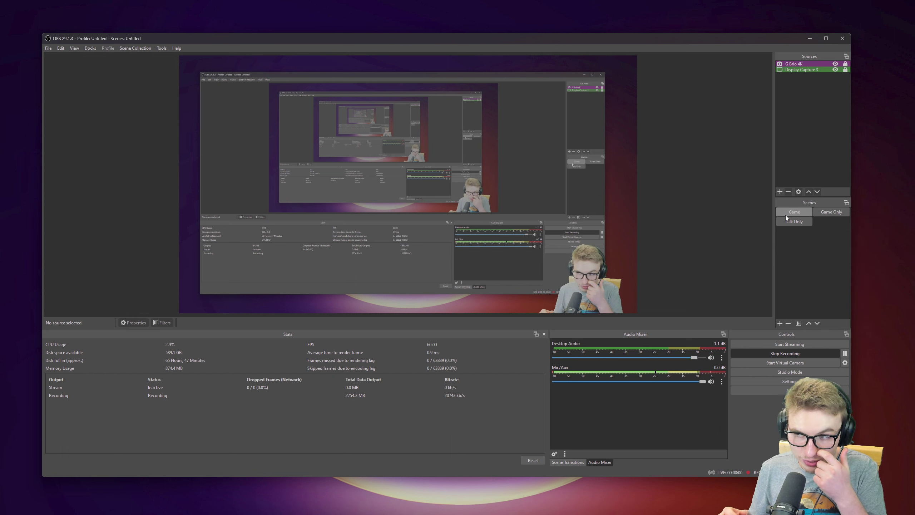
pyautogui.click(825, 211)
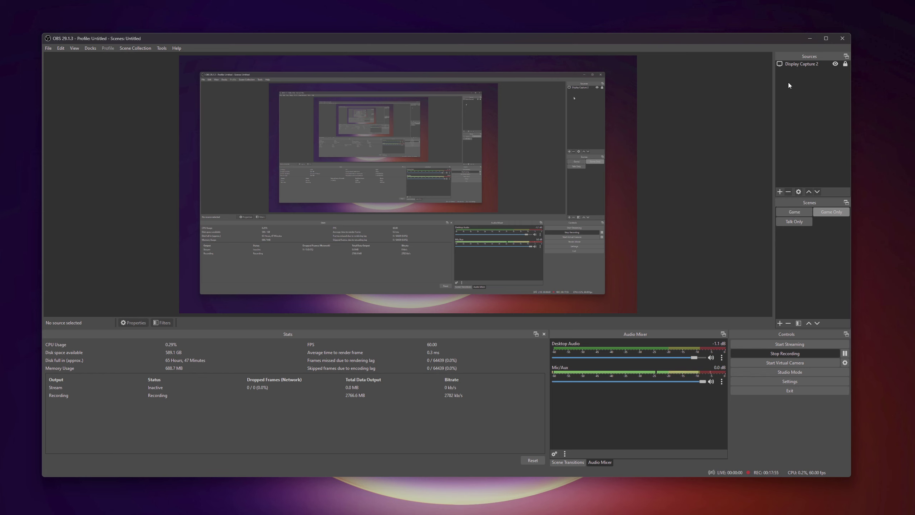
pyautogui.click(807, 212)
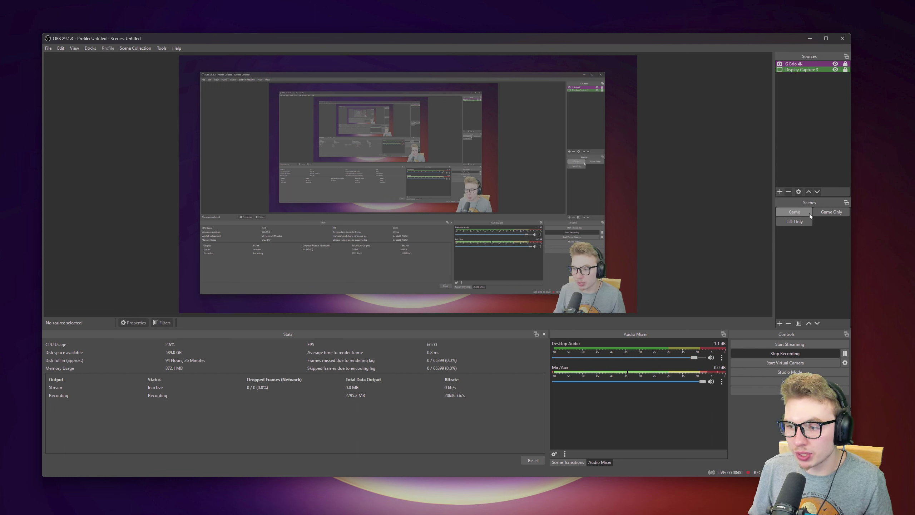
pyautogui.click(800, 221)
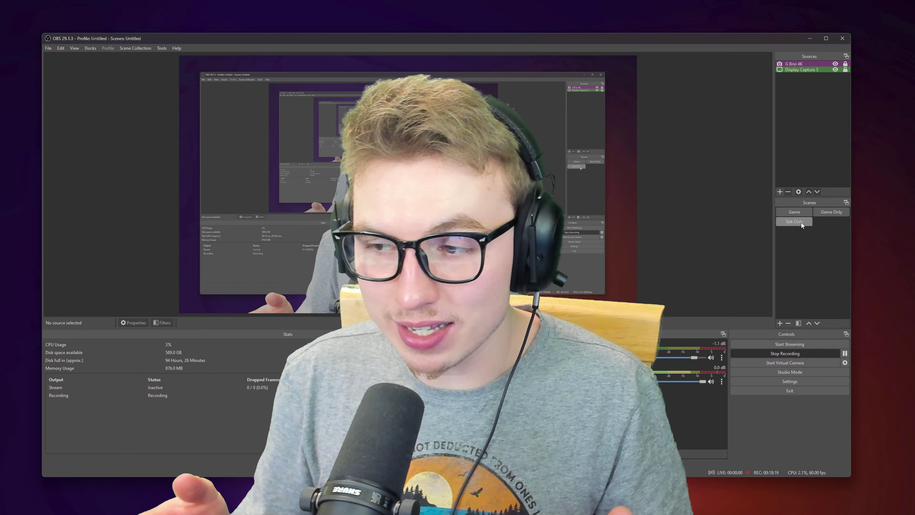
pyautogui.click(832, 212)
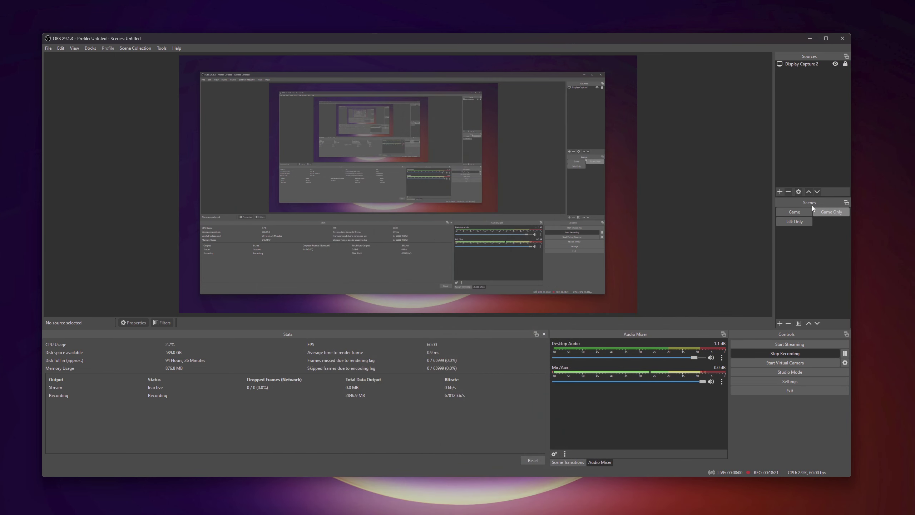
pyautogui.click(803, 212)
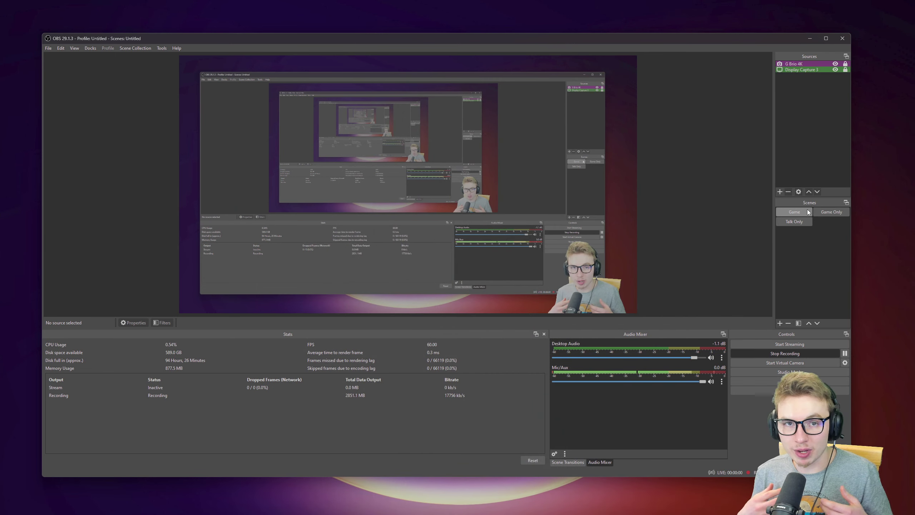
# Step: Cycle again through Talk Only and Game Only, finishing on the Game scene via F1
pyautogui.click(802, 220)
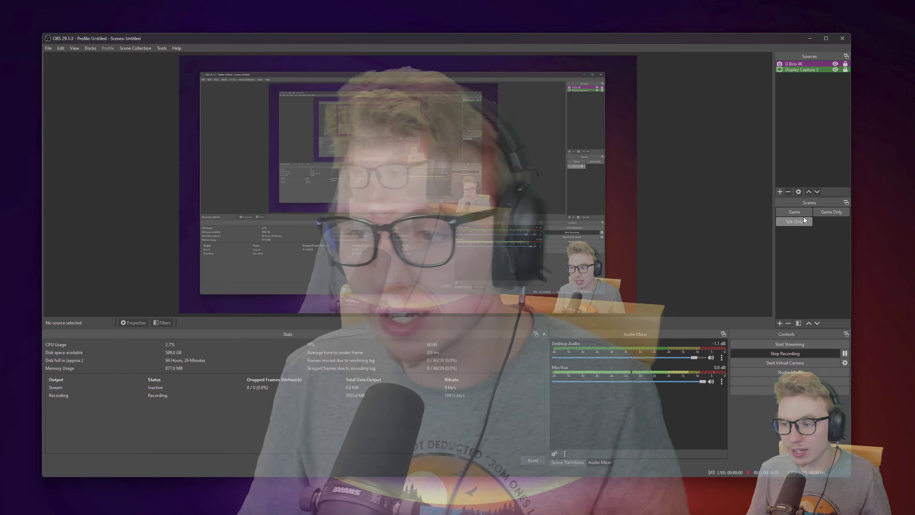
pyautogui.click(803, 213)
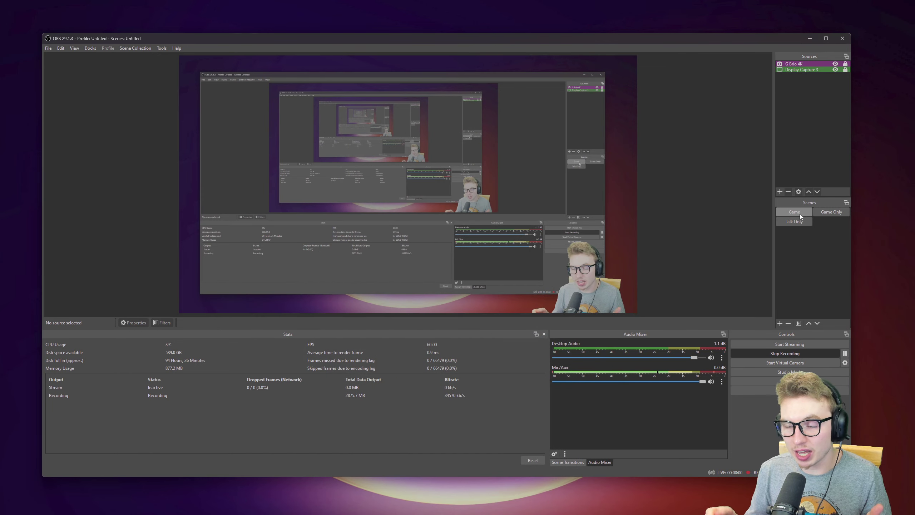
pyautogui.click(823, 212)
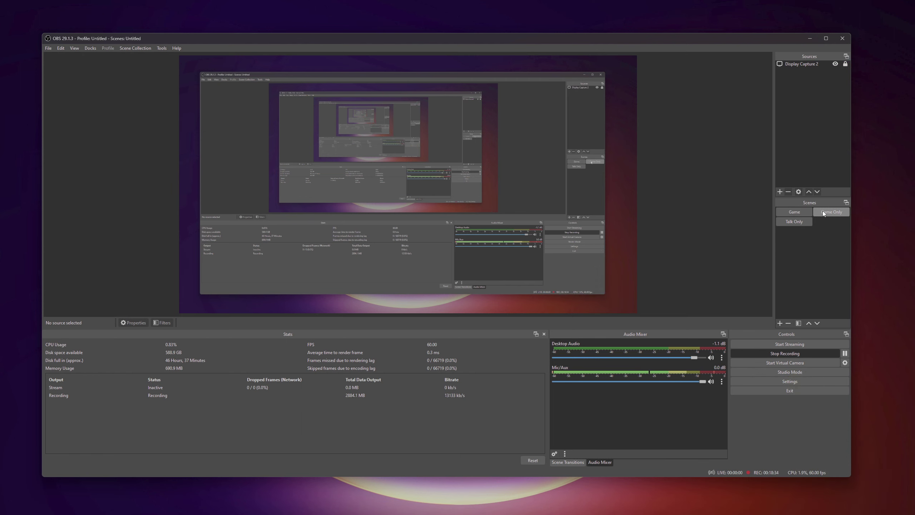
pyautogui.click(793, 212)
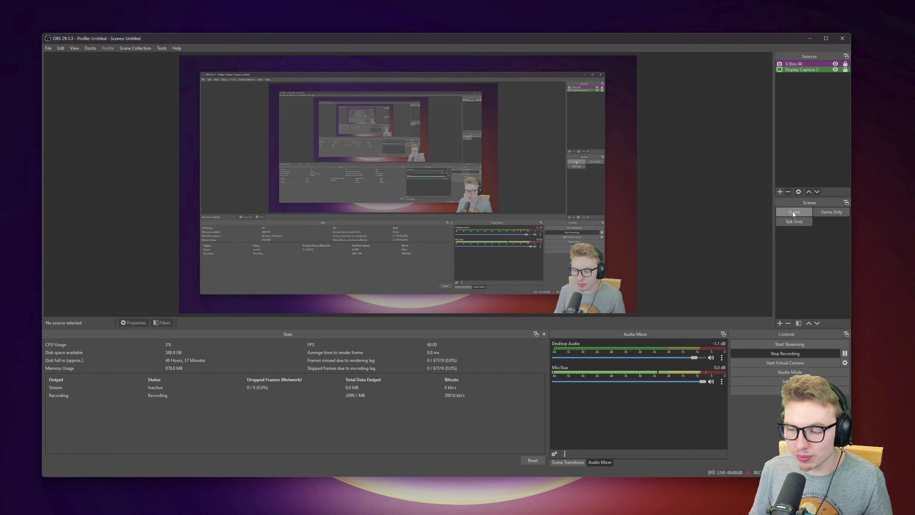
pyautogui.click(819, 212)
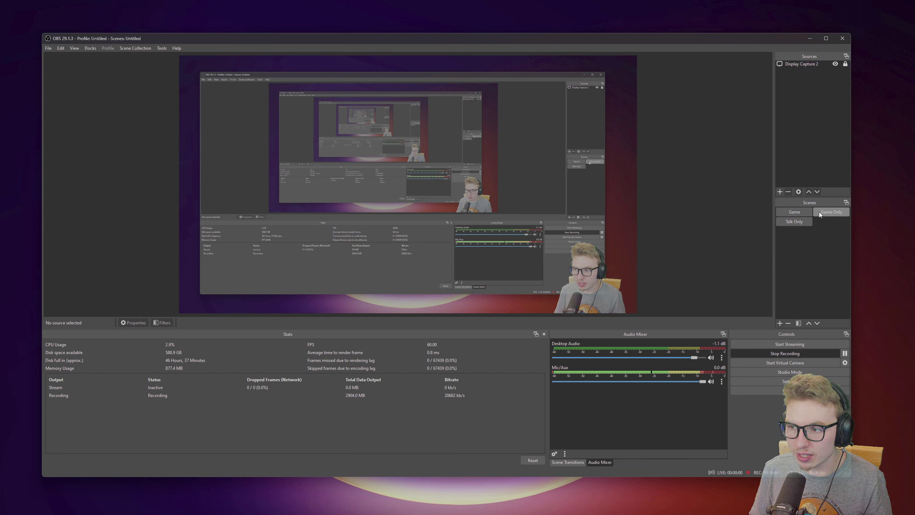
pyautogui.press('F1')
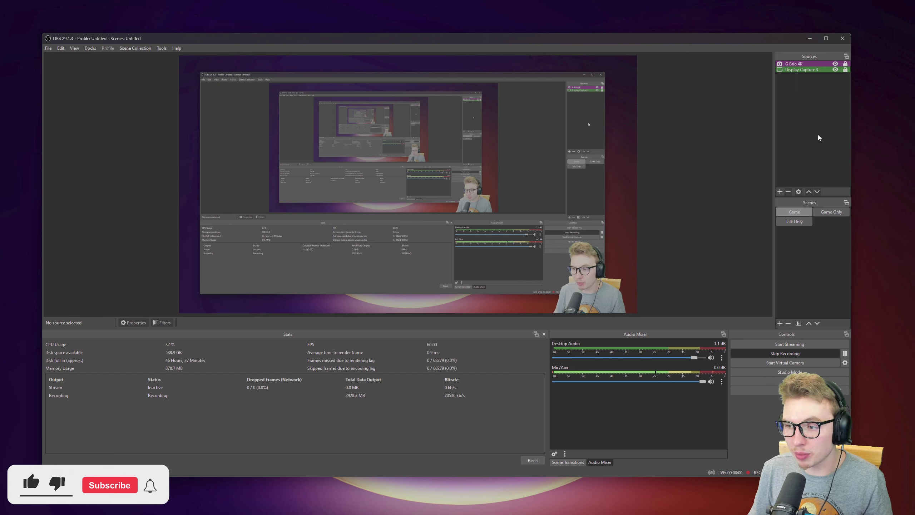
pyautogui.rightClick(818, 136)
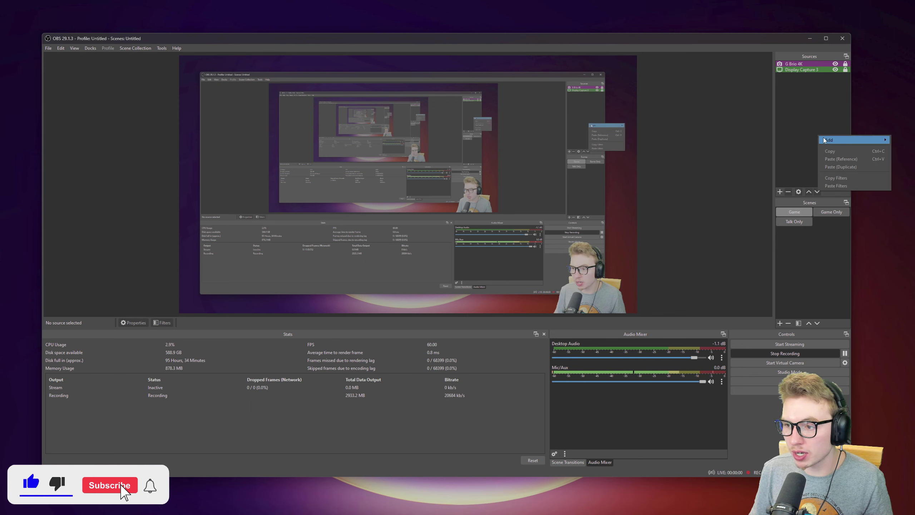
pyautogui.moveTo(825, 138)
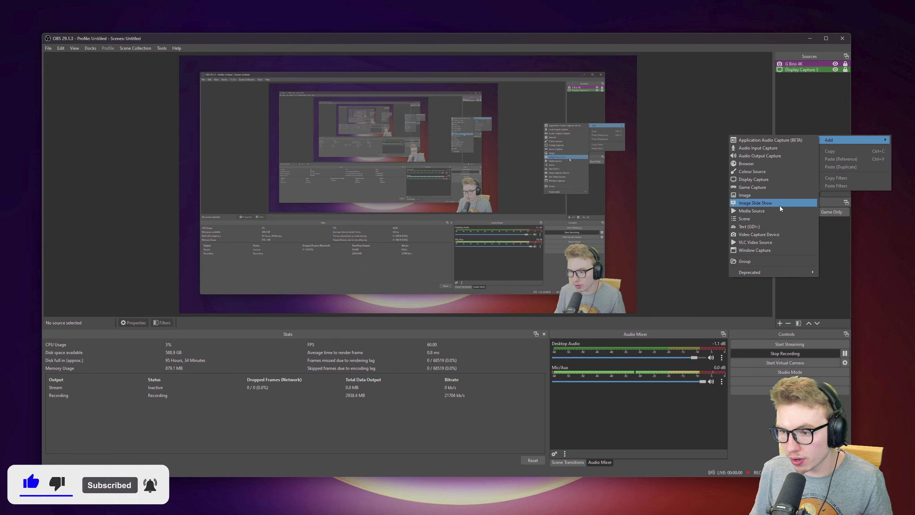
pyautogui.click(684, 322)
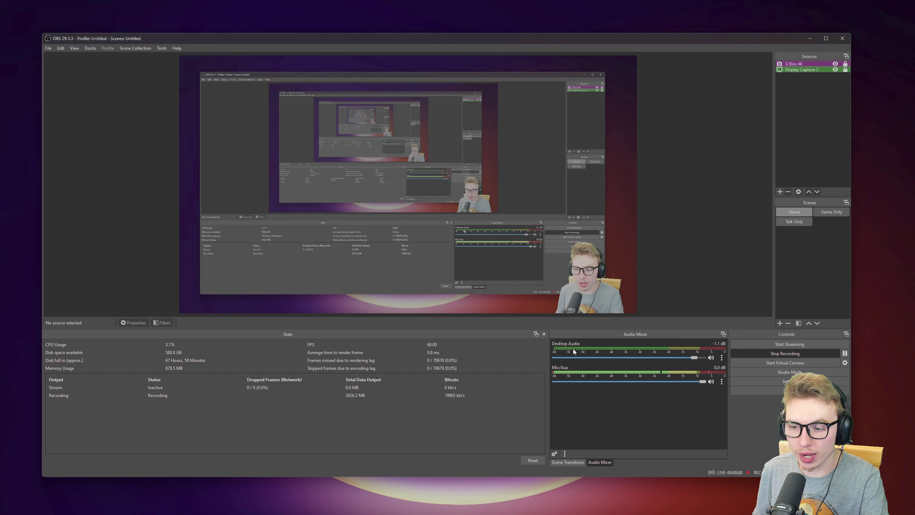
pyautogui.click(722, 383)
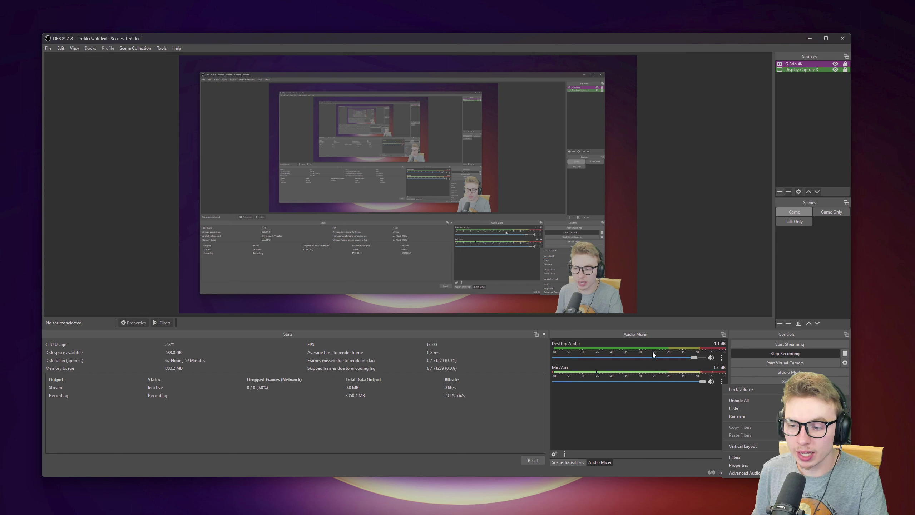
pyautogui.click(656, 441)
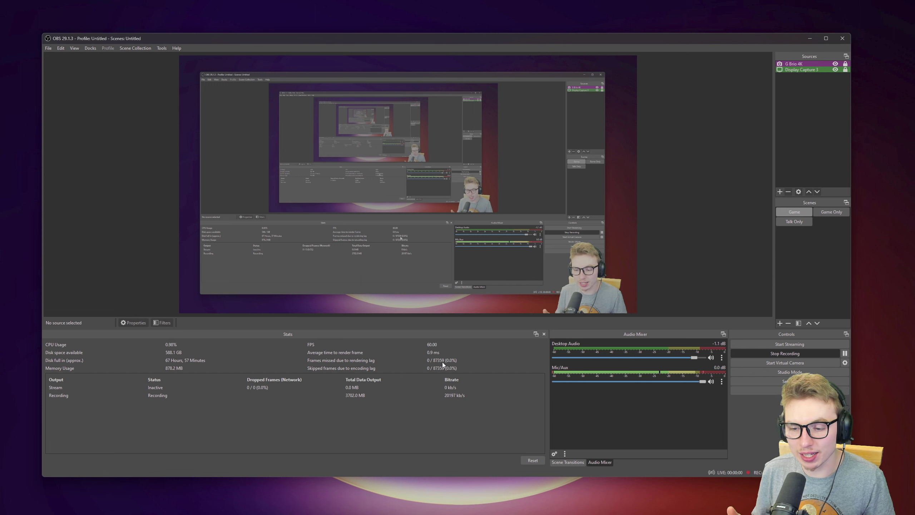
# Step: Reset the Stats dock so missed and skipped frames read 0 of 6,840
pyautogui.click(537, 460)
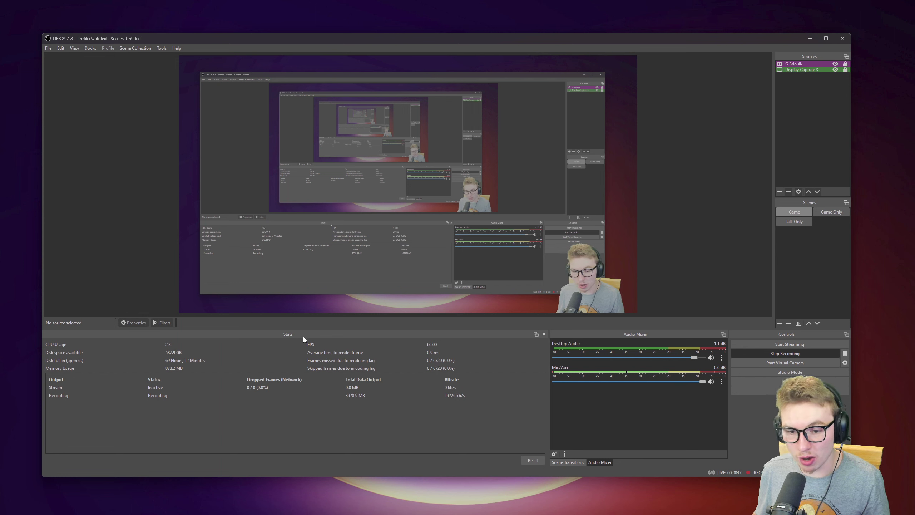
# Step: Open the Docks menu and drag the Stats dock out to float at the lower left
pyautogui.rightClick(549, 334)
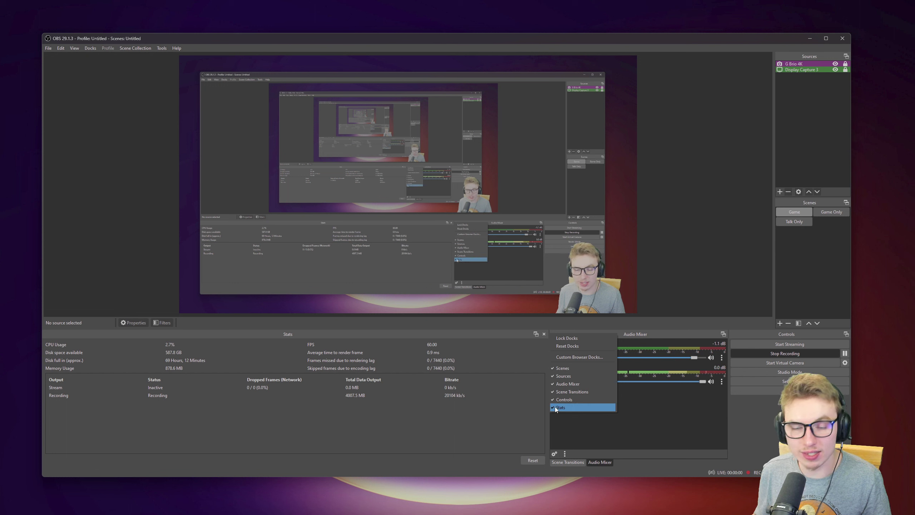
pyautogui.moveTo(402, 331); pyautogui.dragTo(129, 369)
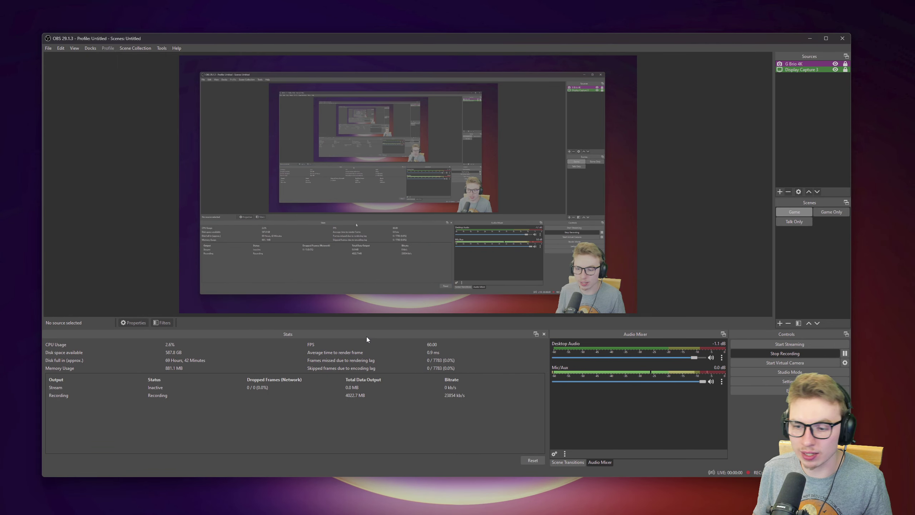